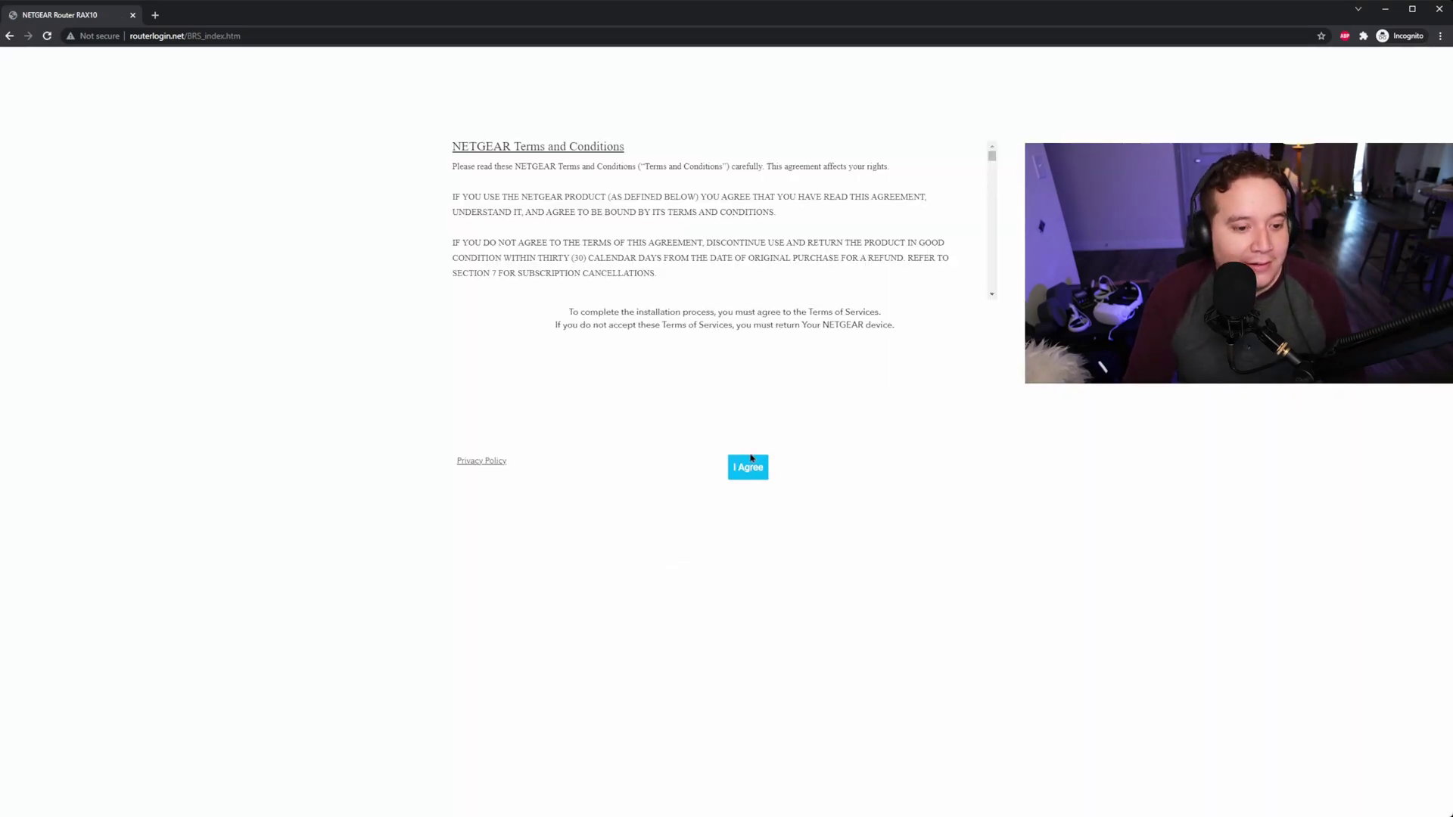
Accept the NETGEAR terms, pass the welcome page, and begin entering the new admin password.
left_click(751, 469)
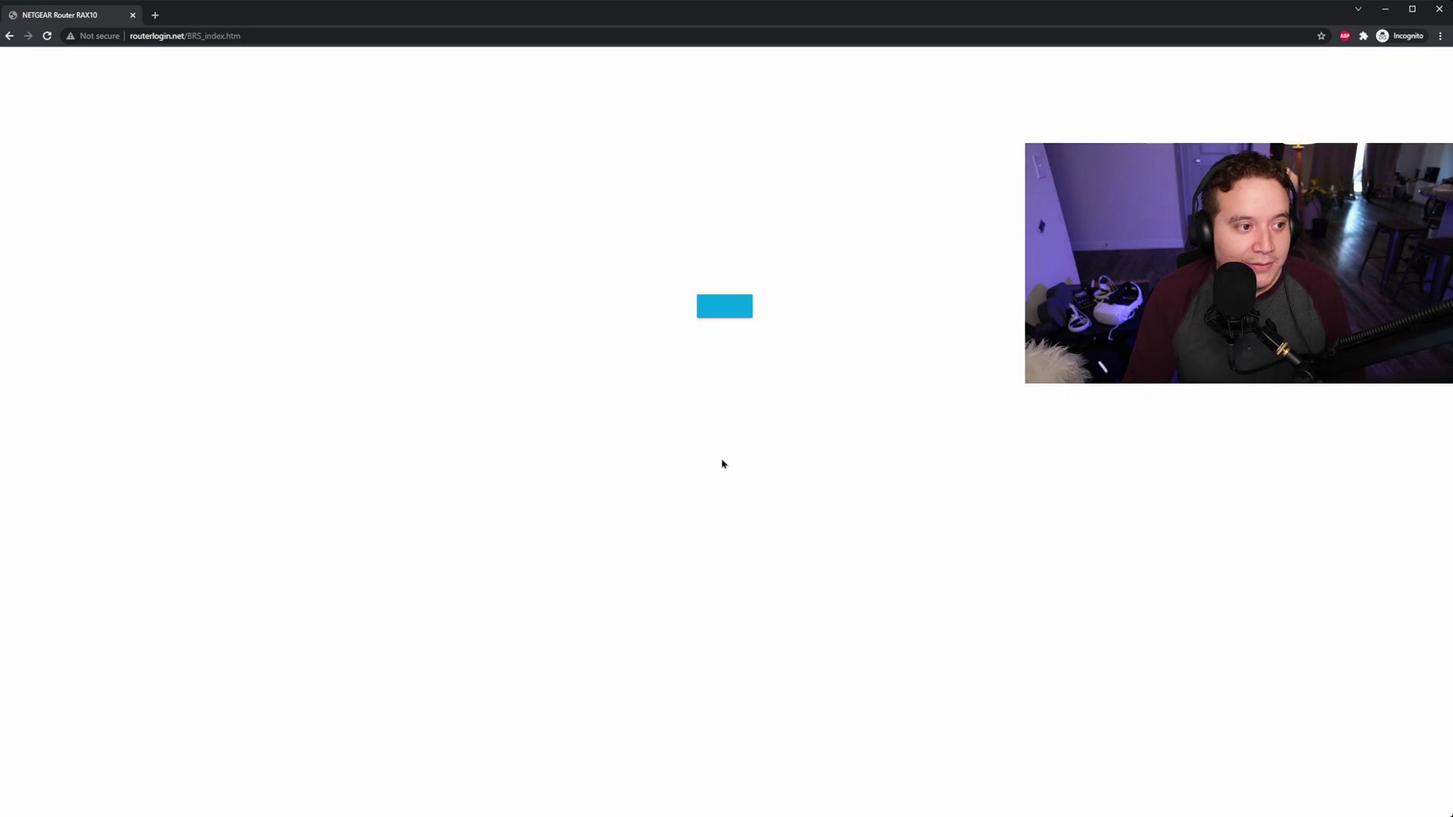
left_click(741, 307)
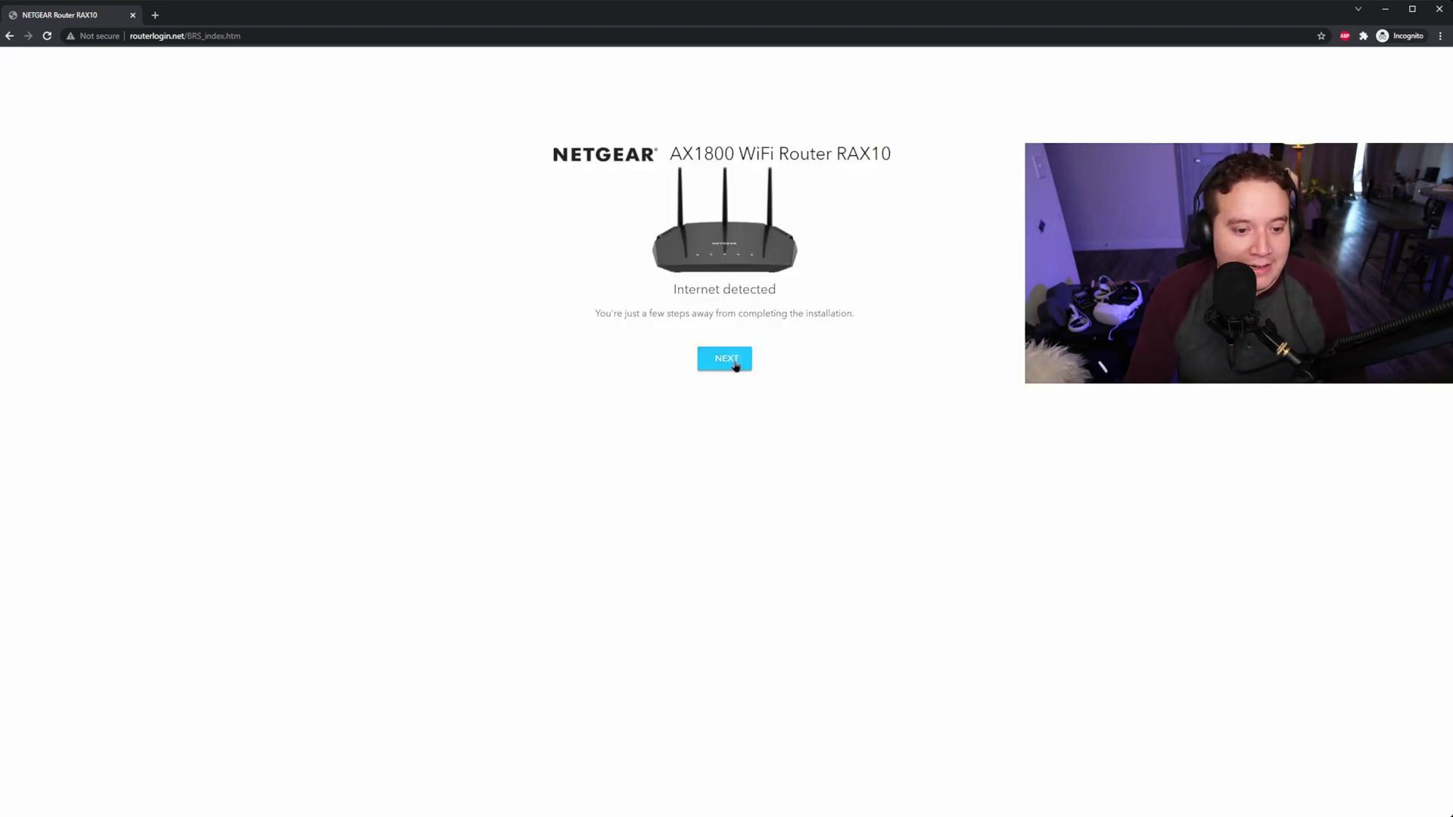
left_click(736, 365)
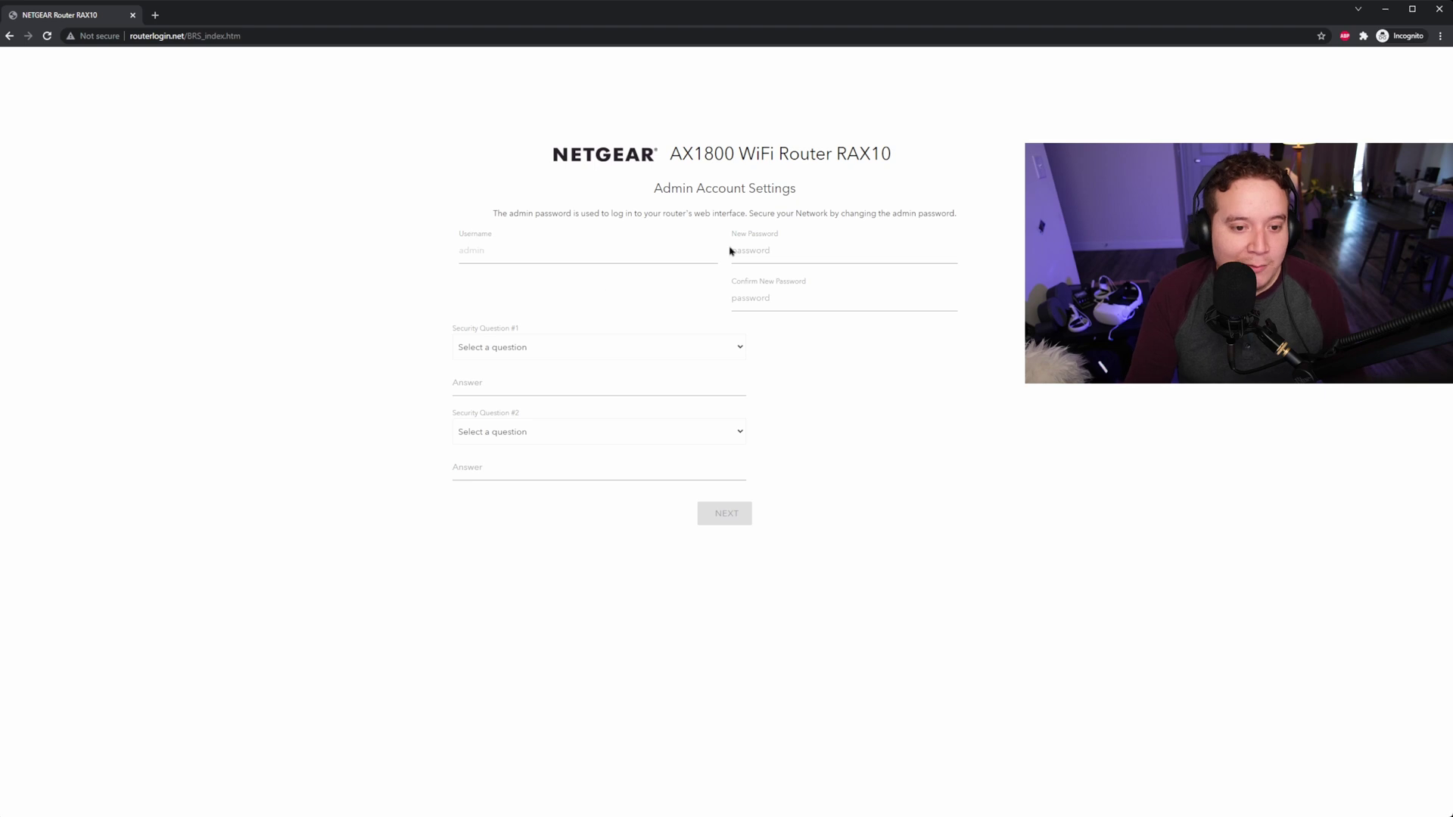
left_click(766, 251)
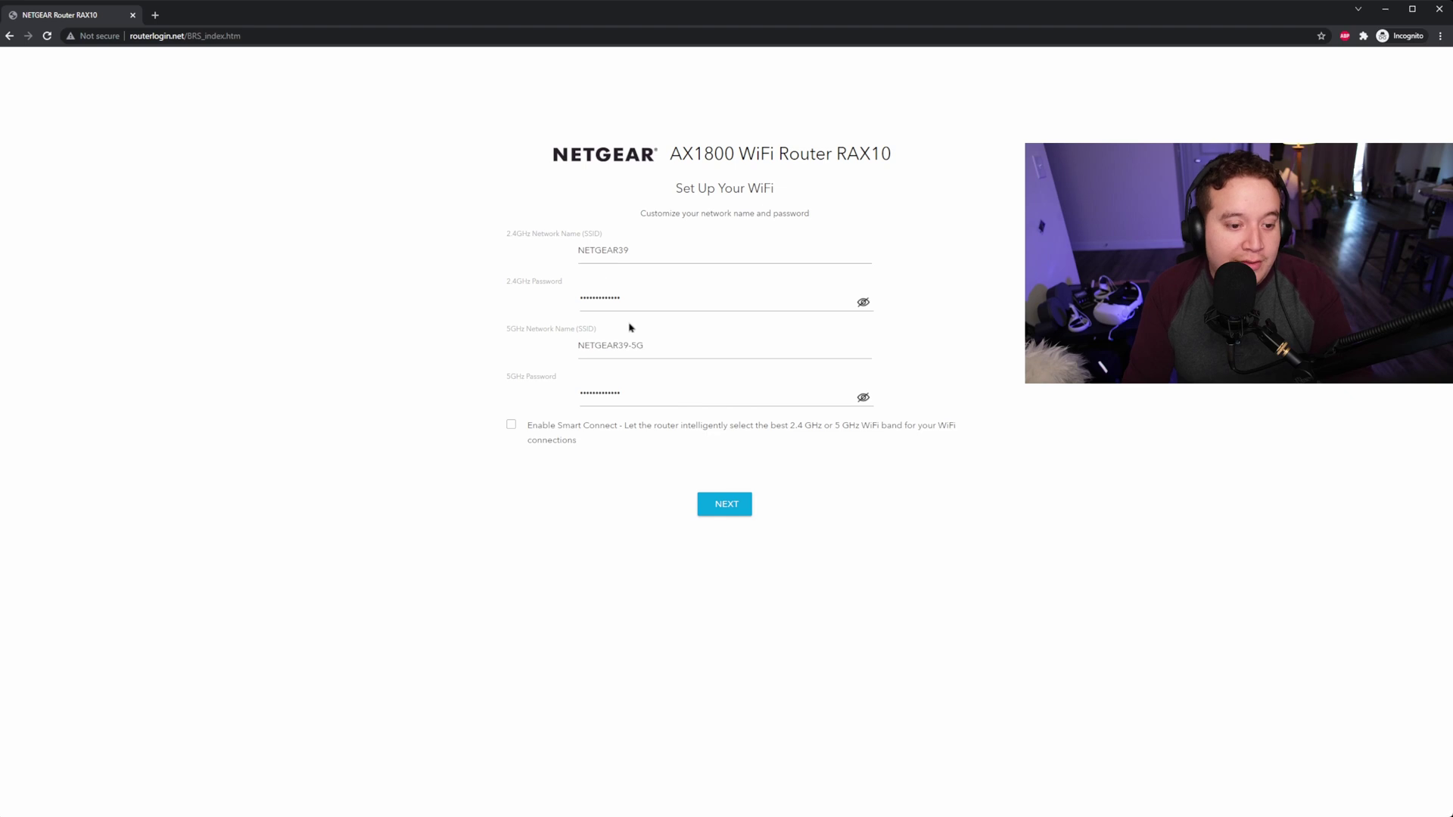
Rename the 5GHz network from NETGEAR39-5G to 'Air Link', give it a new password, and submit.
left_click_drag(680, 345, 555, 327)
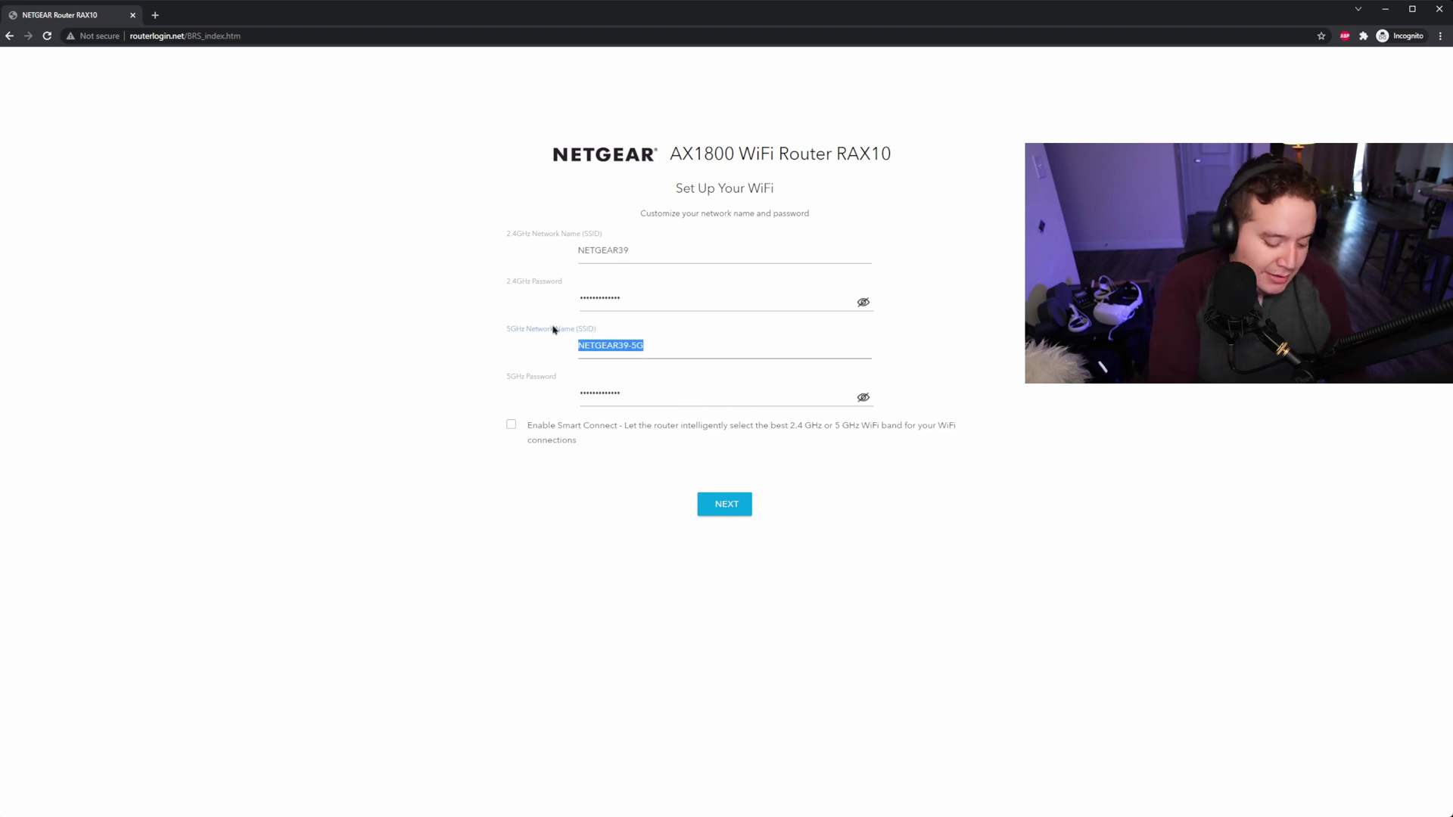
type("Air Link")
left_click(616, 370)
left_click_drag(716, 391, 460, 380)
type("a")
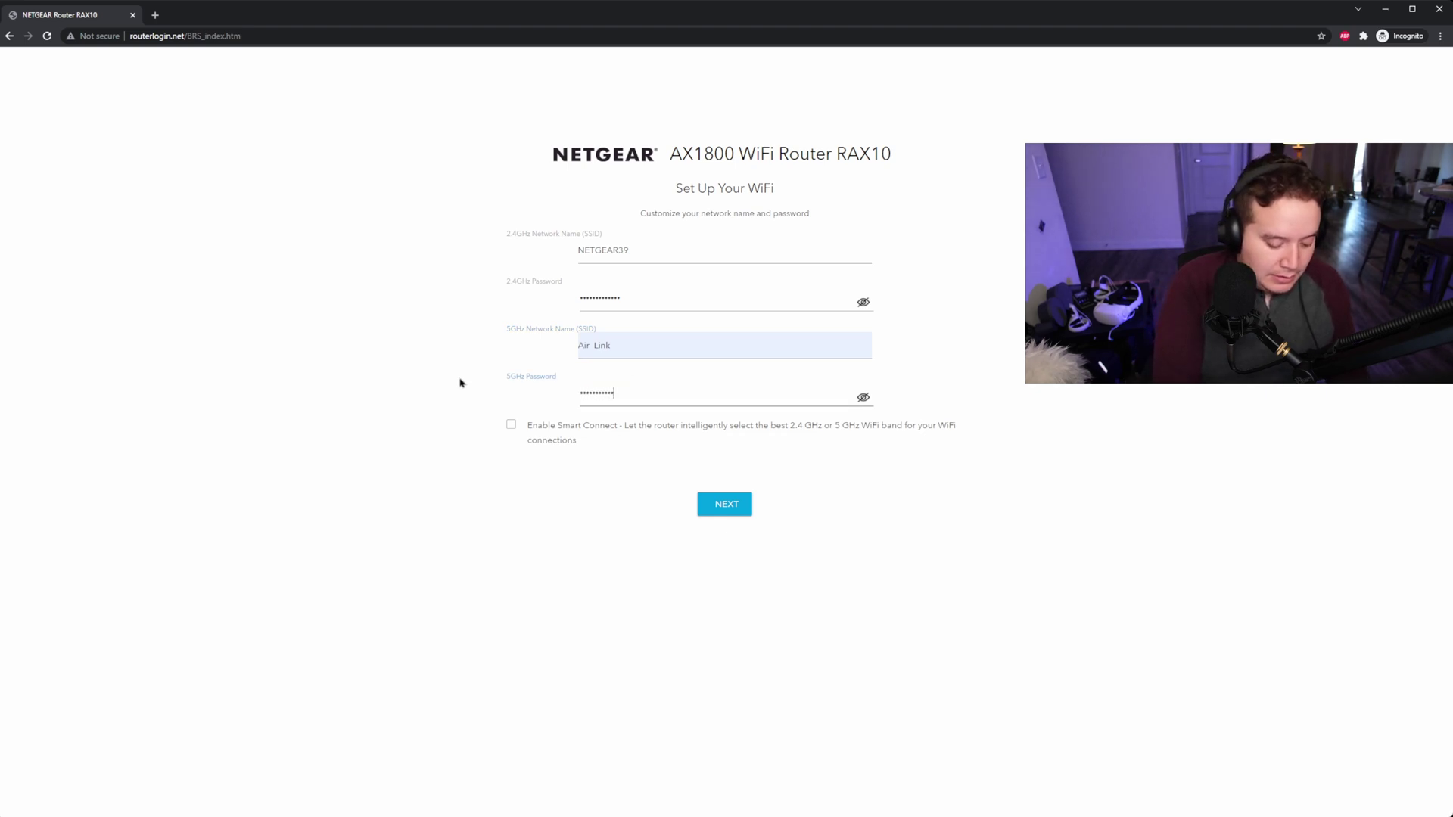
type("1")
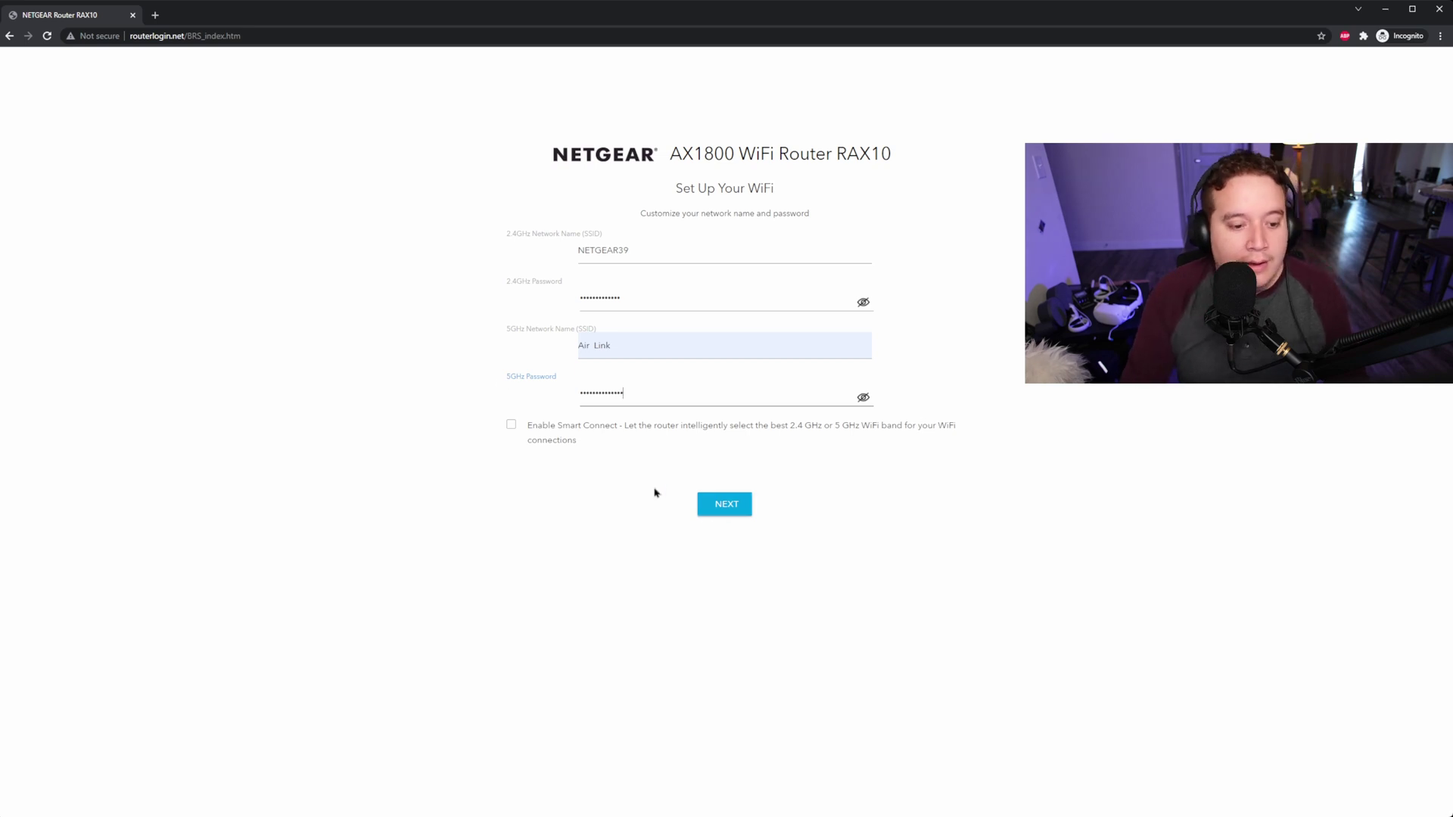
left_click(730, 511)
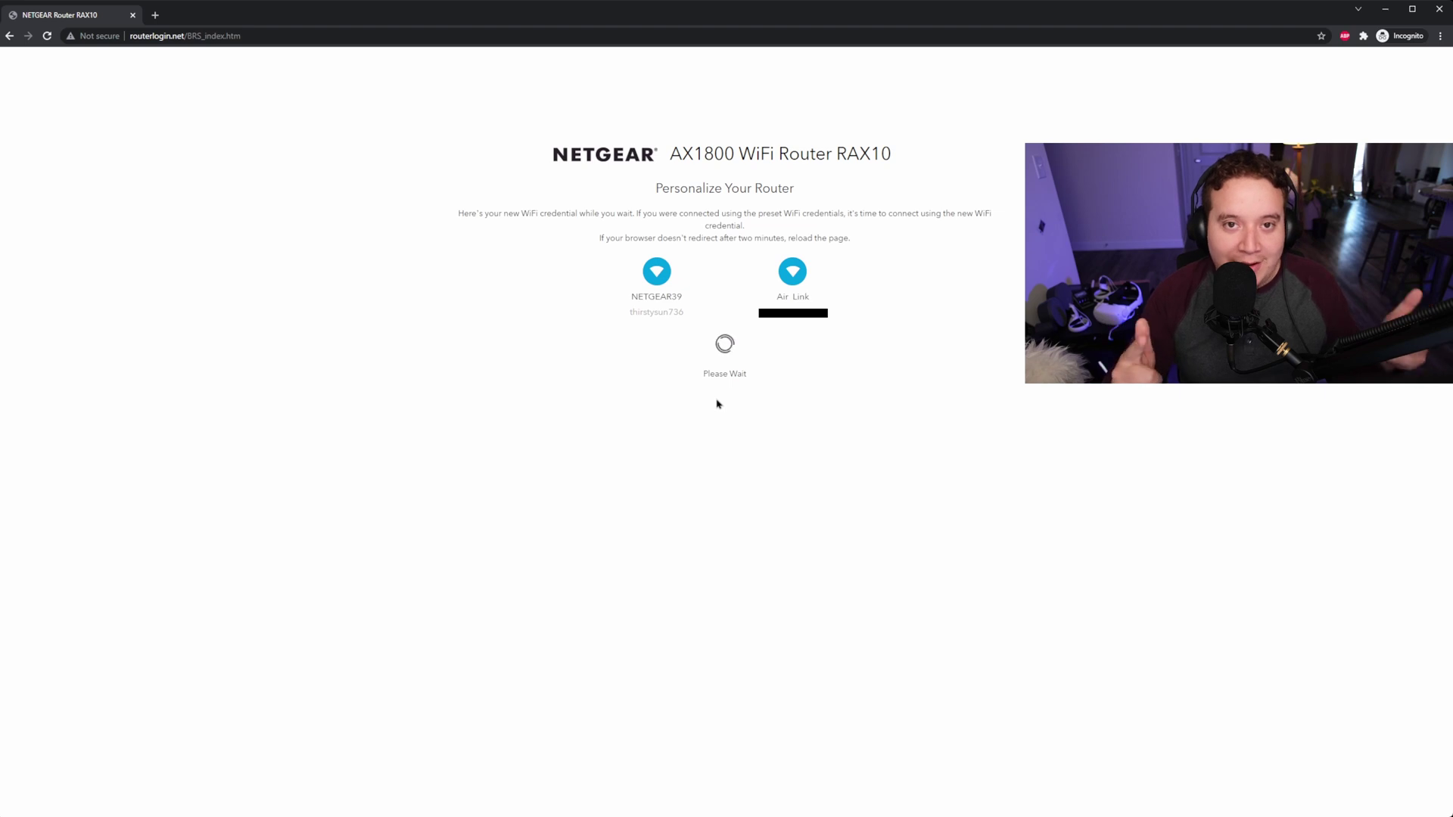
Continue past Personalize Your Router and install firmware V1.0.5.108.
left_click(653, 320)
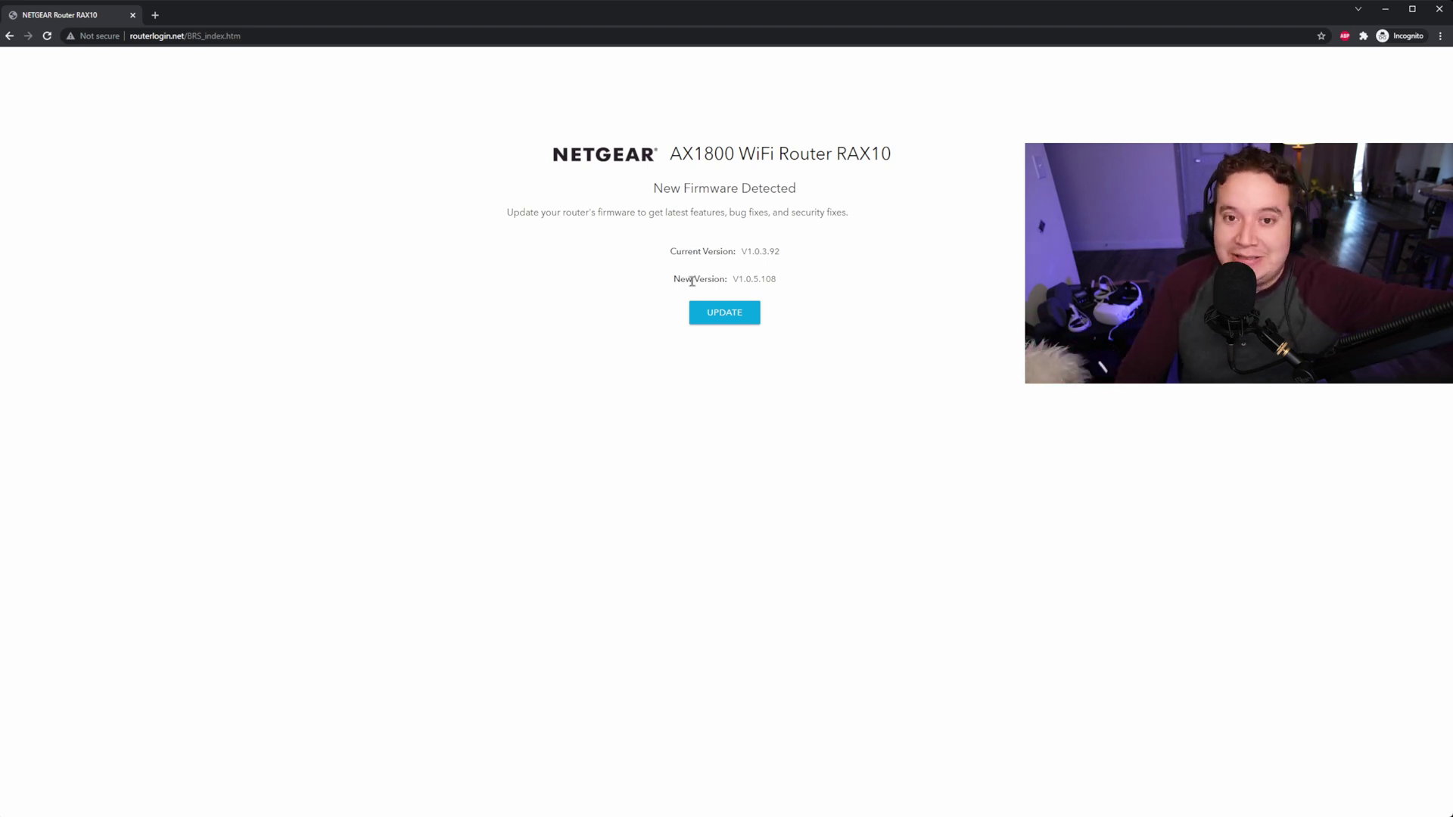
left_click(724, 310)
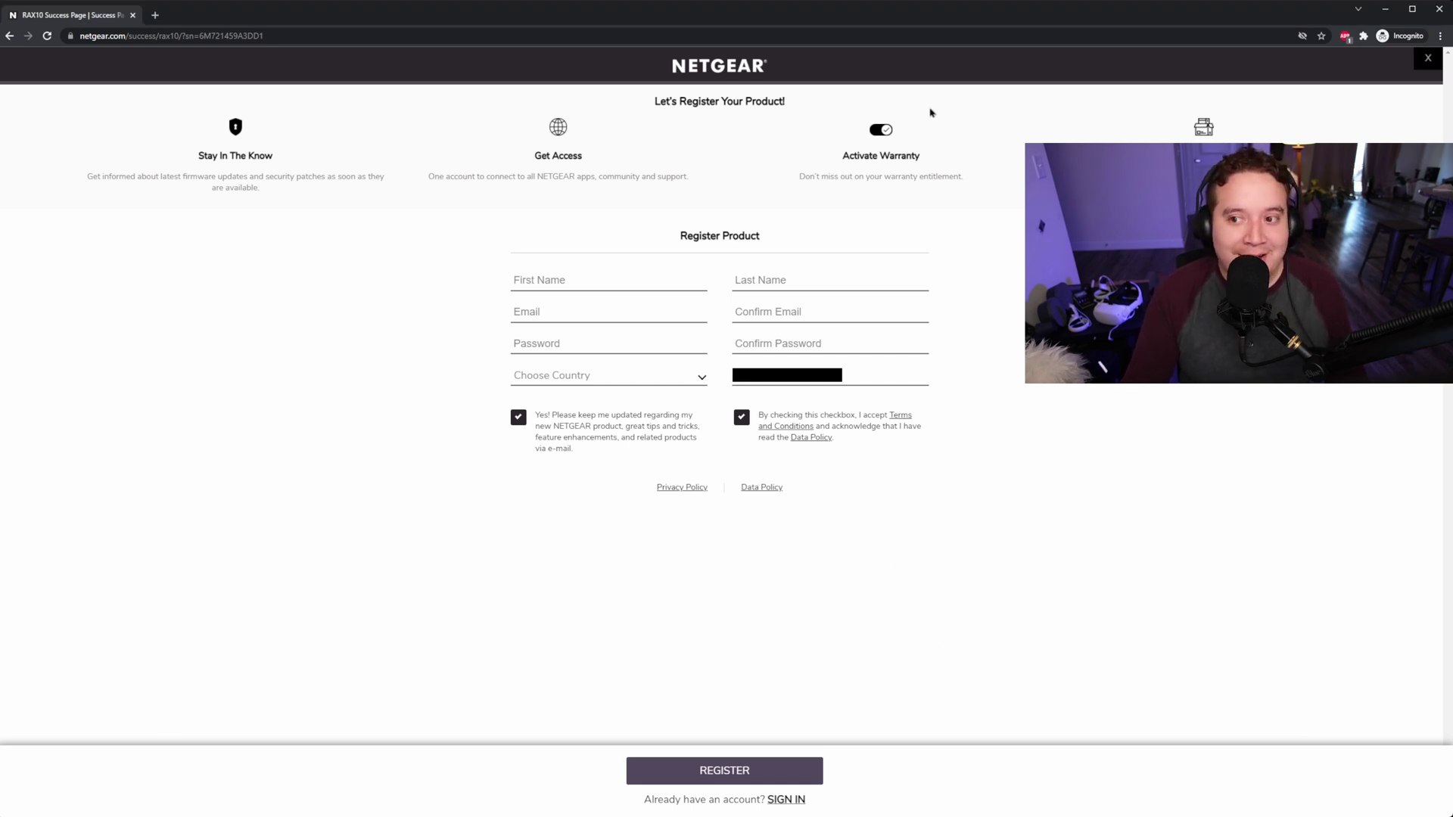
left_click(321, 33)
type("router")
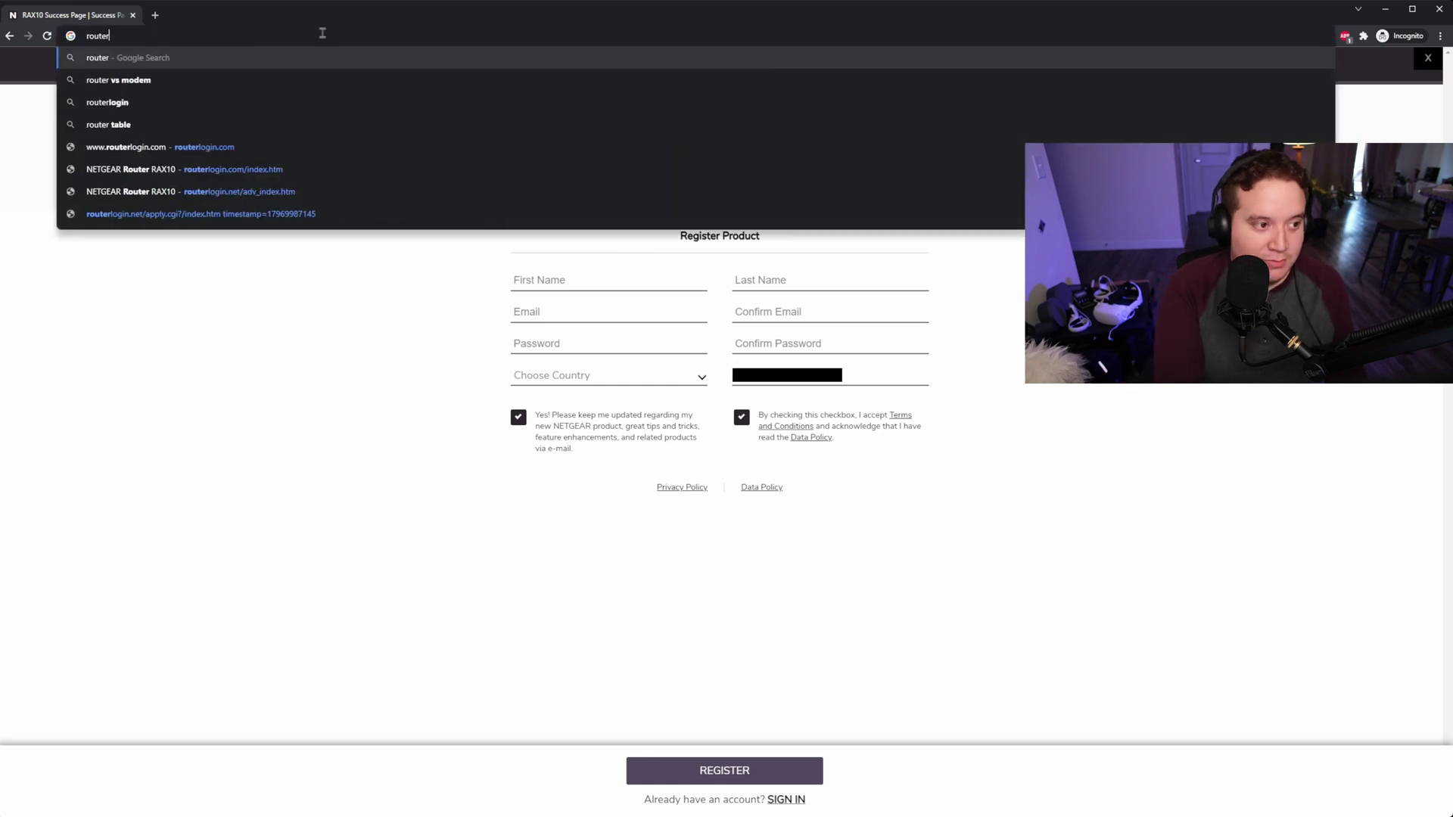
left_click(244, 149)
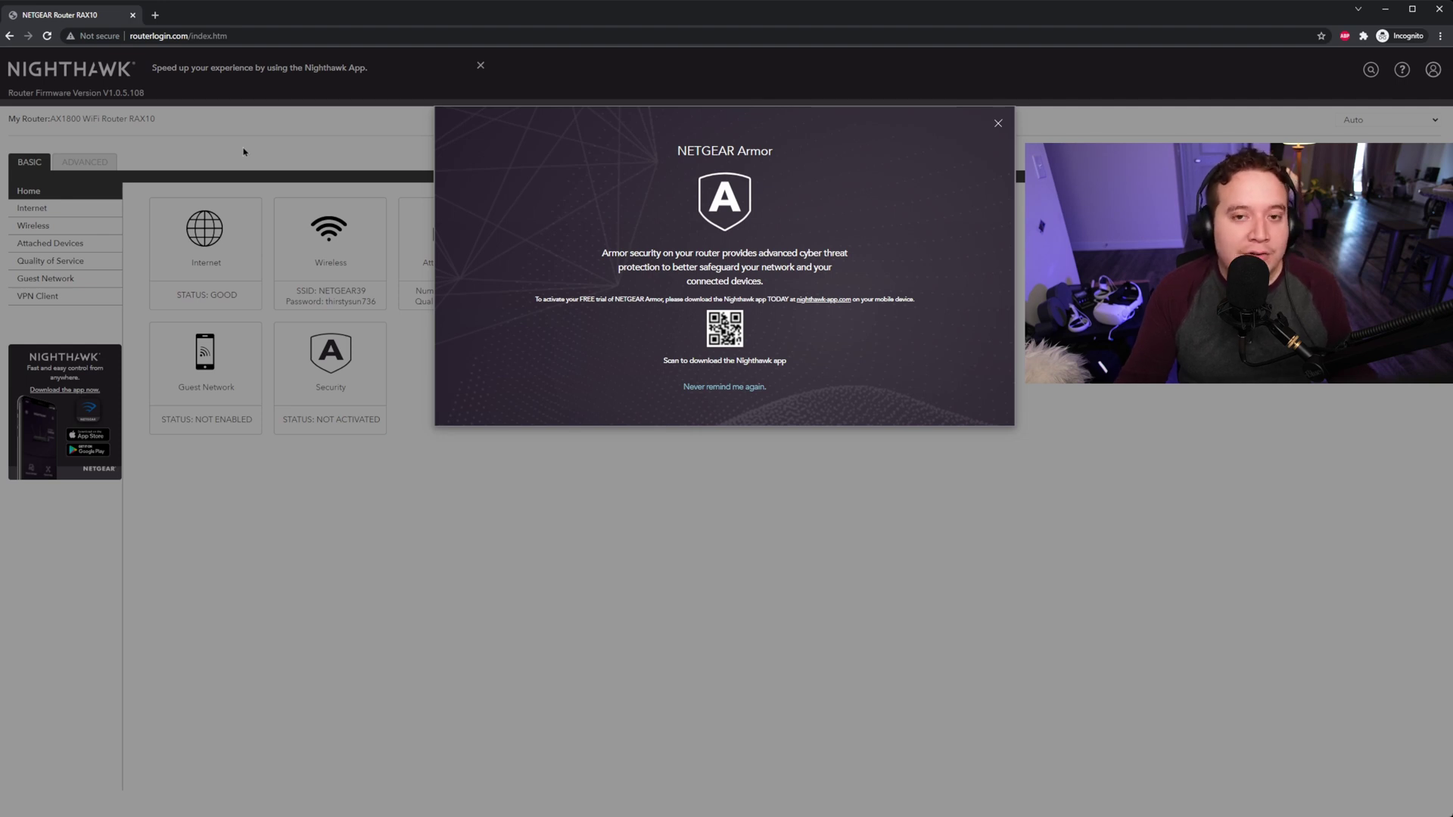
Dismiss the NETGEAR Armor popup and go to Advanced > Setup > Wireless Setup.
left_click(747, 565)
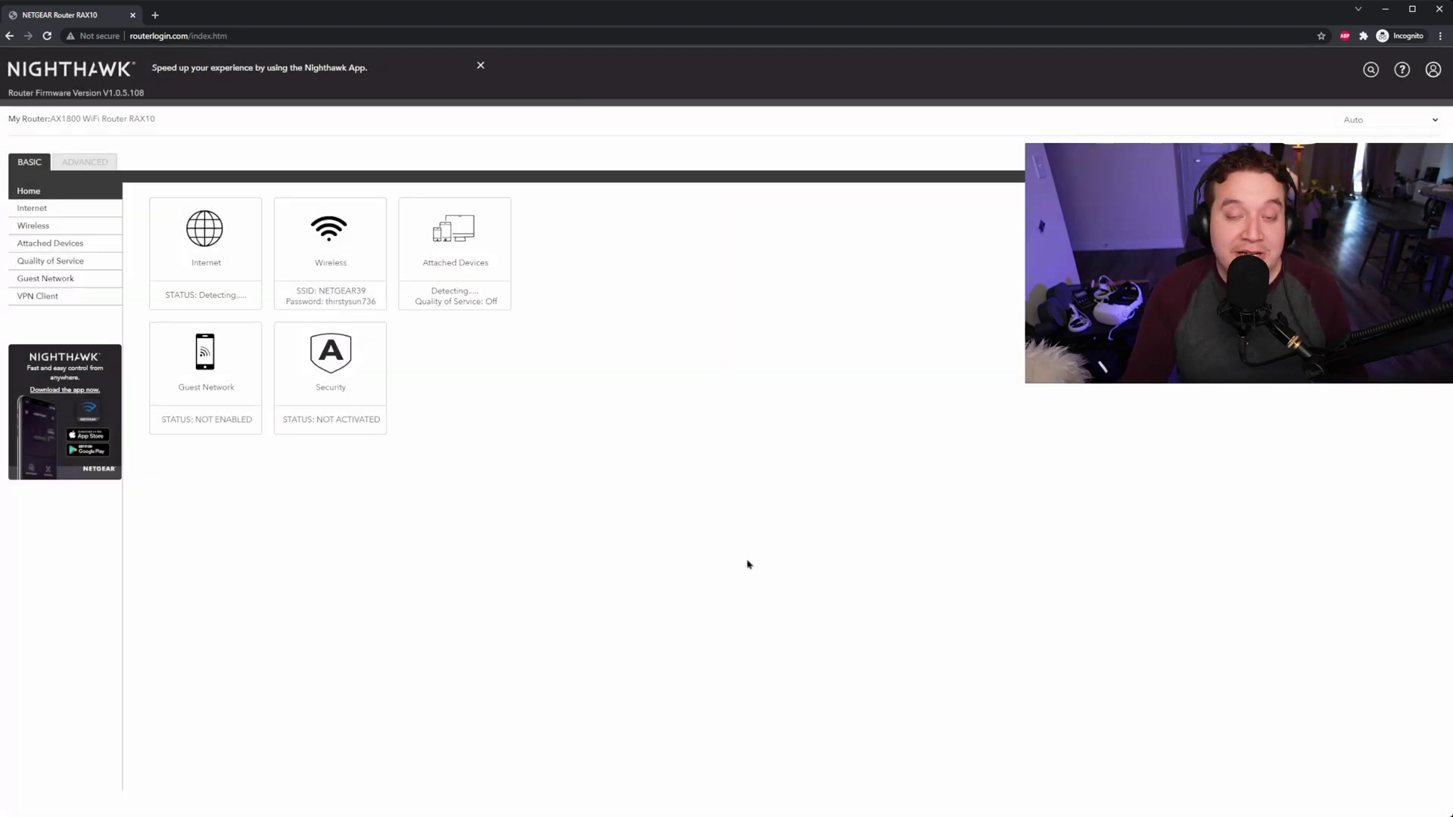
left_click(72, 168)
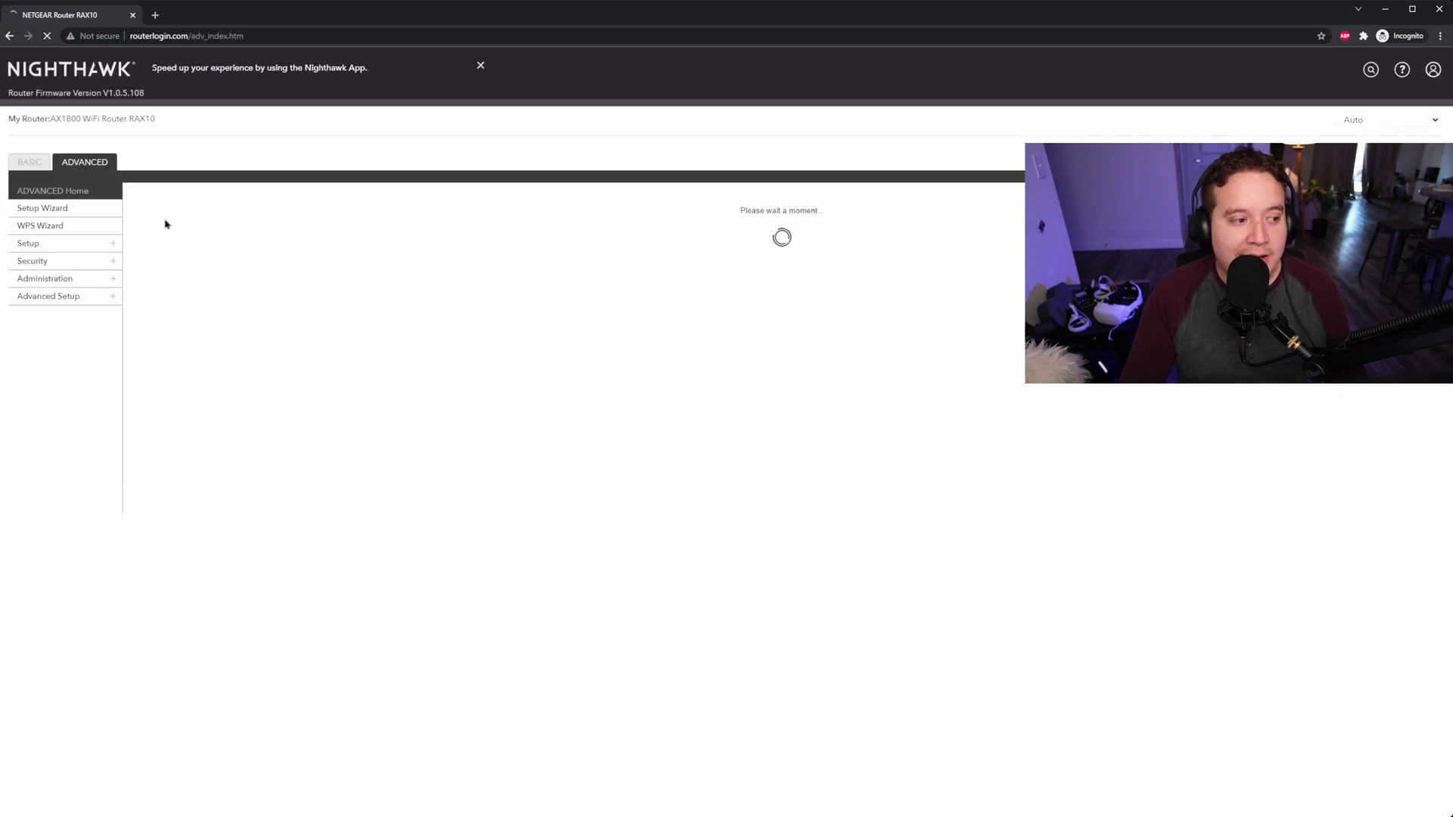
left_click(112, 245)
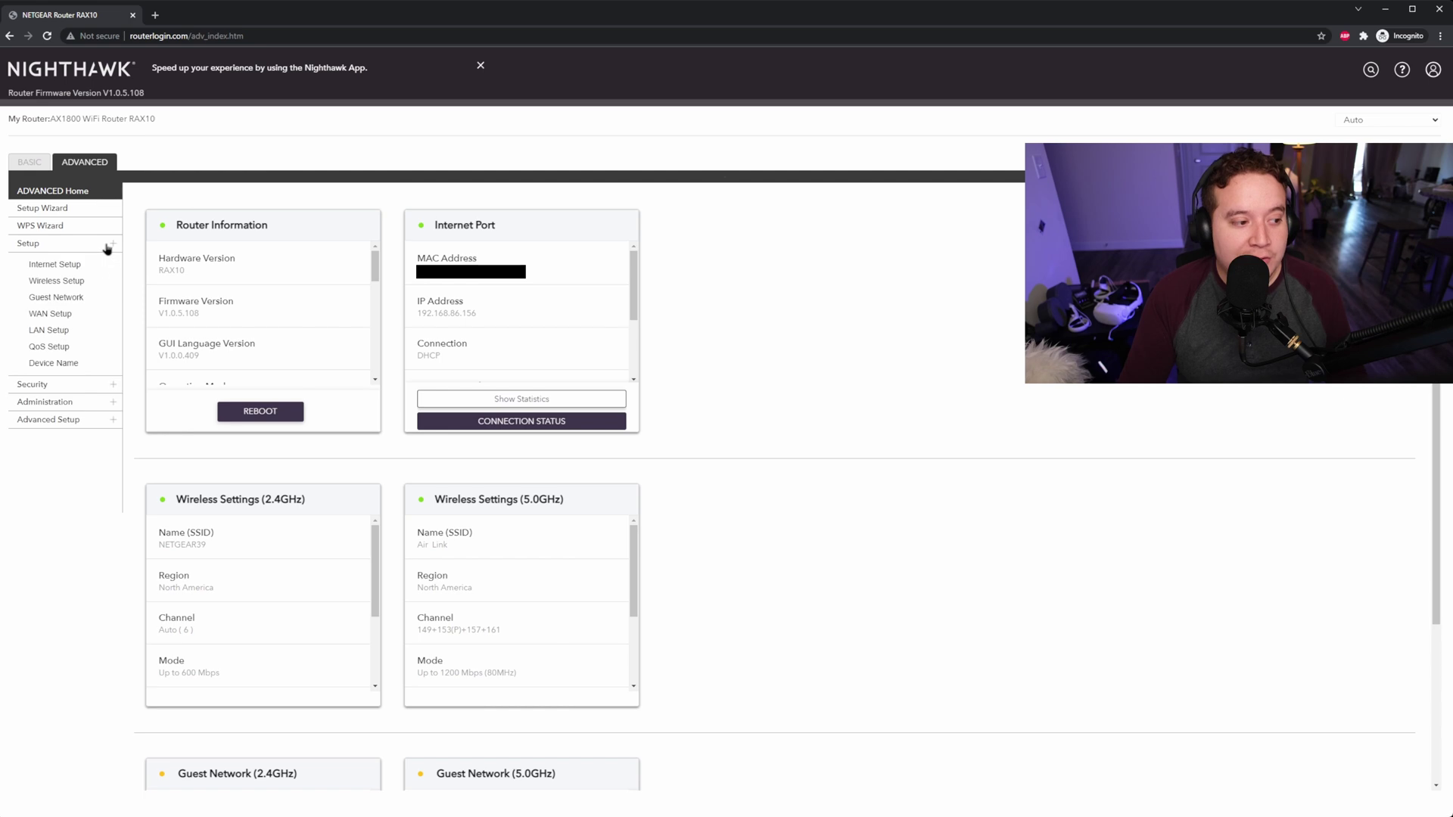
left_click(77, 285)
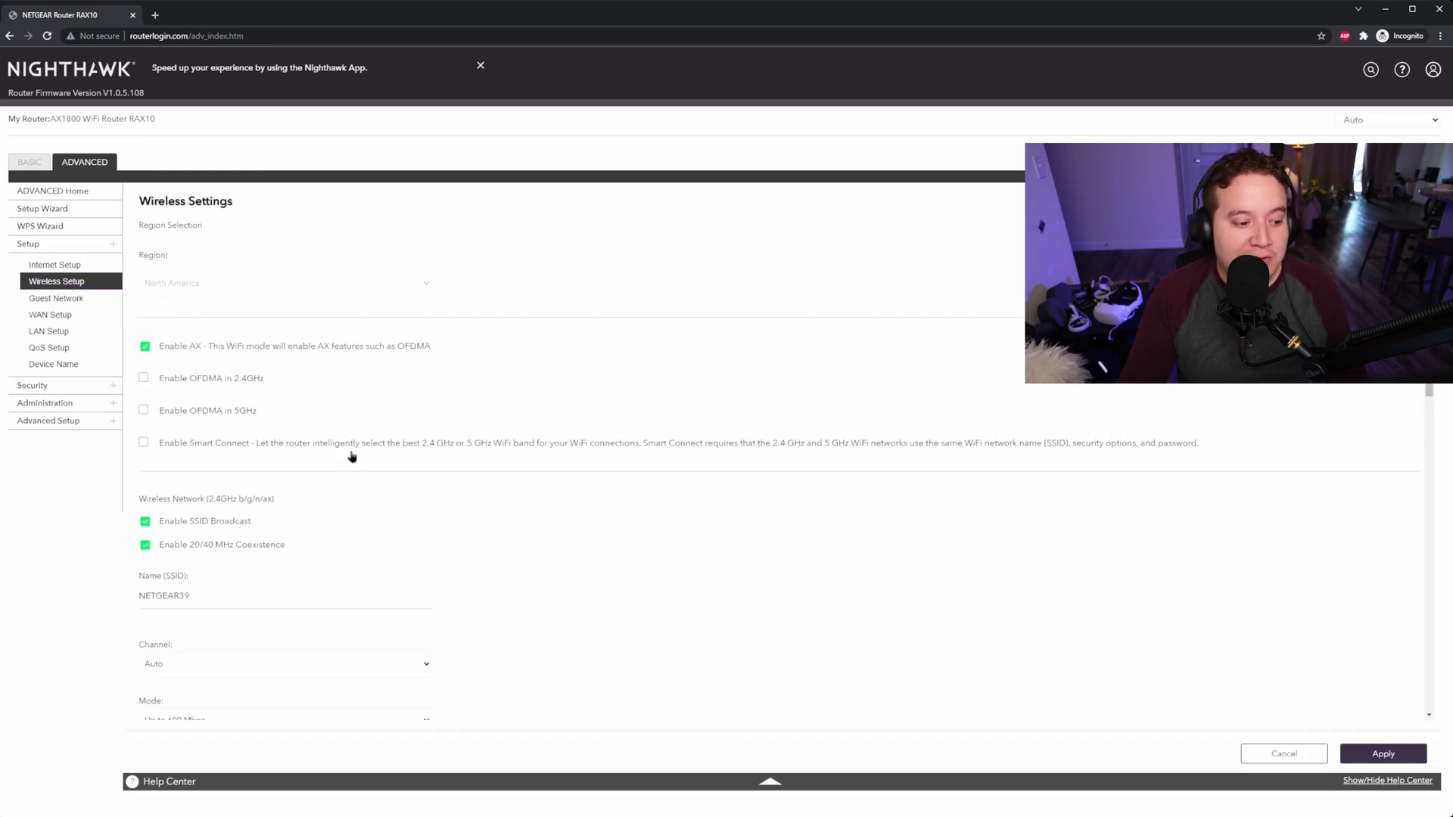
Uncheck SSID Broadcast and 20/40 MHz Coexistence for NETGEAR39, then review the 5GHz Air Link section.
scroll(356, 469, "down", 1)
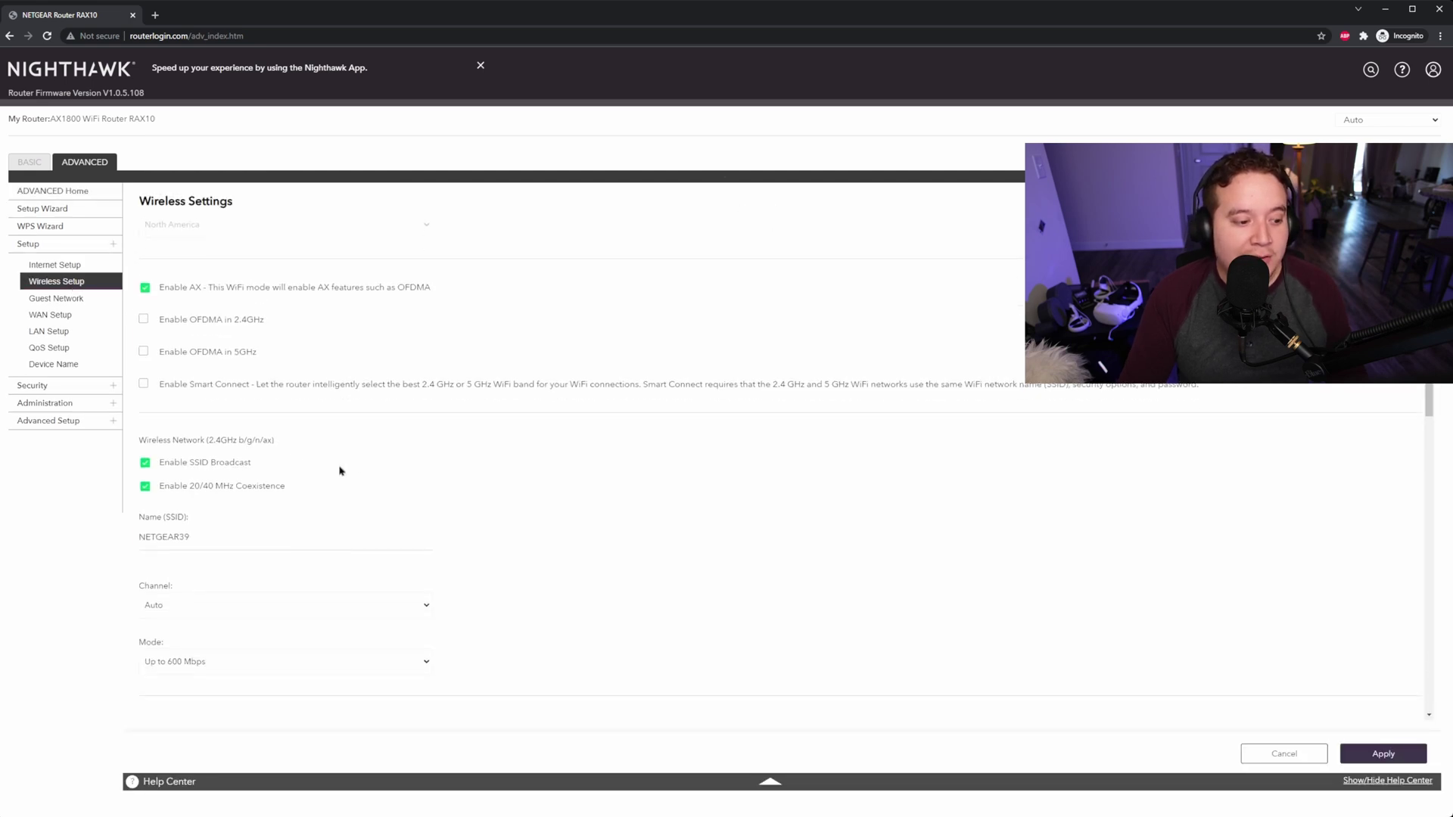
left_click(145, 464)
left_click(144, 485)
scroll(406, 514, "down", 3)
scroll(345, 437, "down", 5)
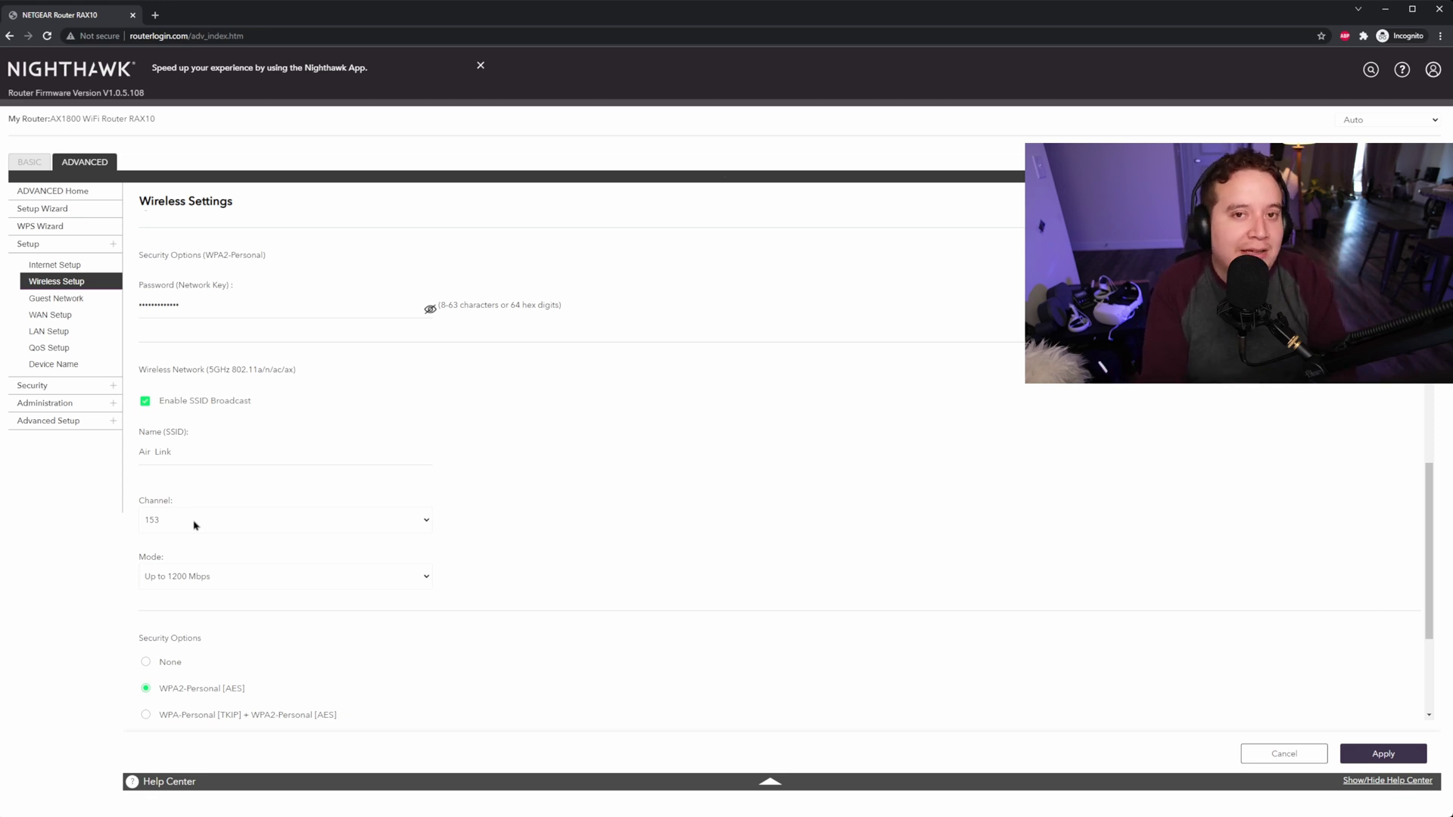
scroll(295, 522, "down", 3)
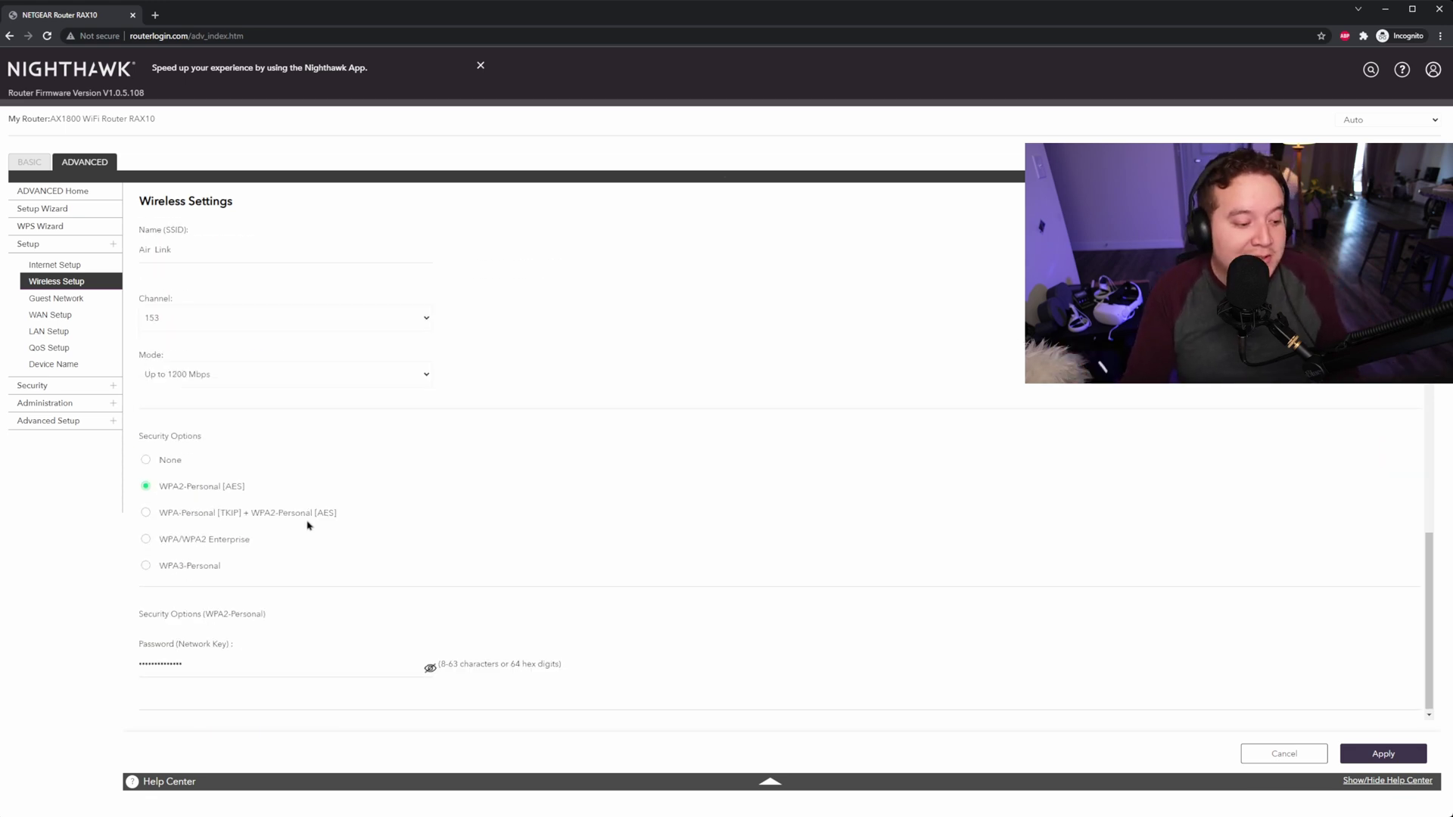
Apply the wireless changes, accepting that WPS becomes unavailable.
left_click(1407, 756)
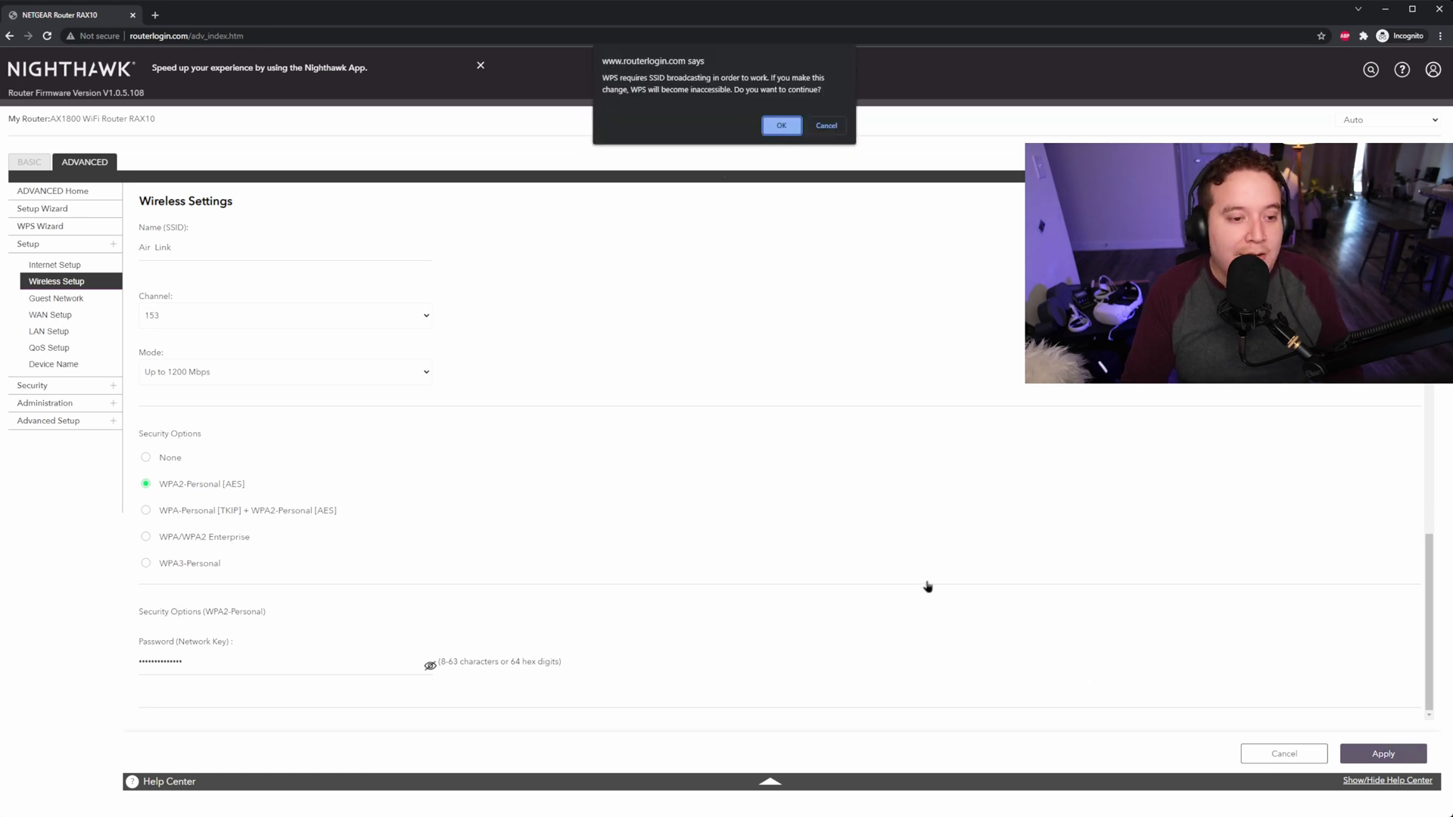
left_click(780, 126)
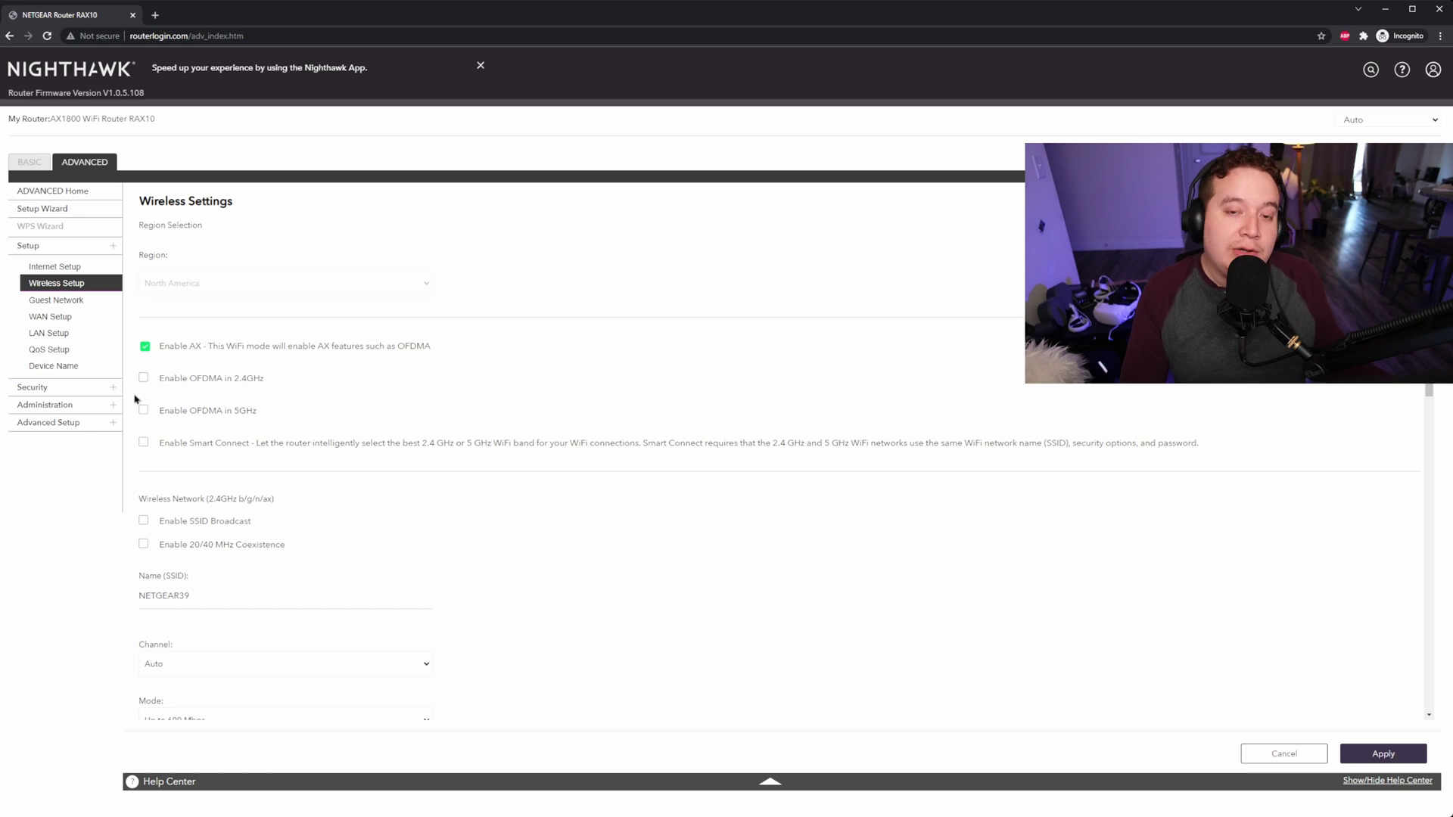
left_click(113, 427)
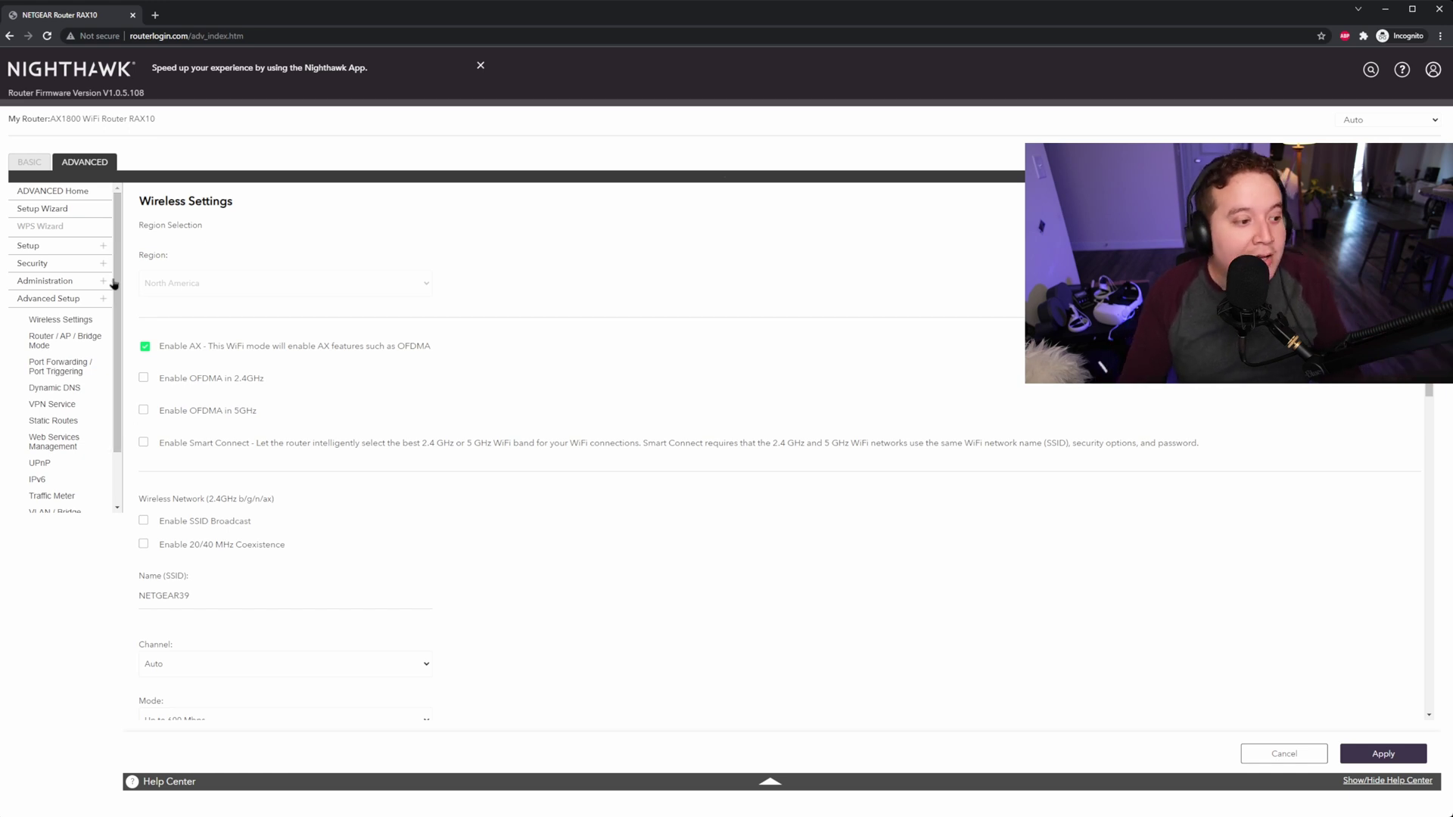
Switch the router to AP Mode, confirm the IP warning, then open Oculus Settings > Beta.
left_click(73, 341)
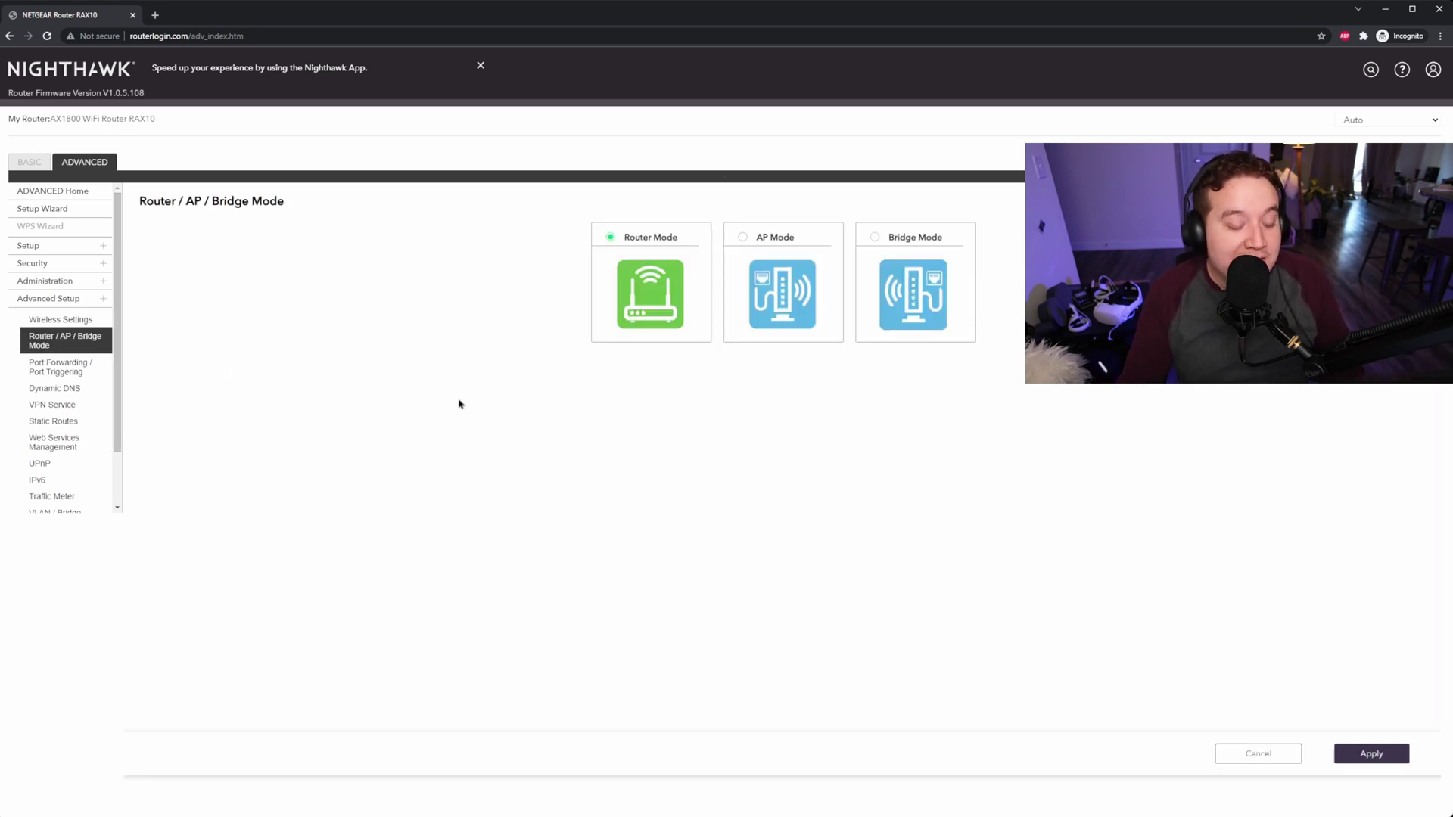
left_click(743, 240)
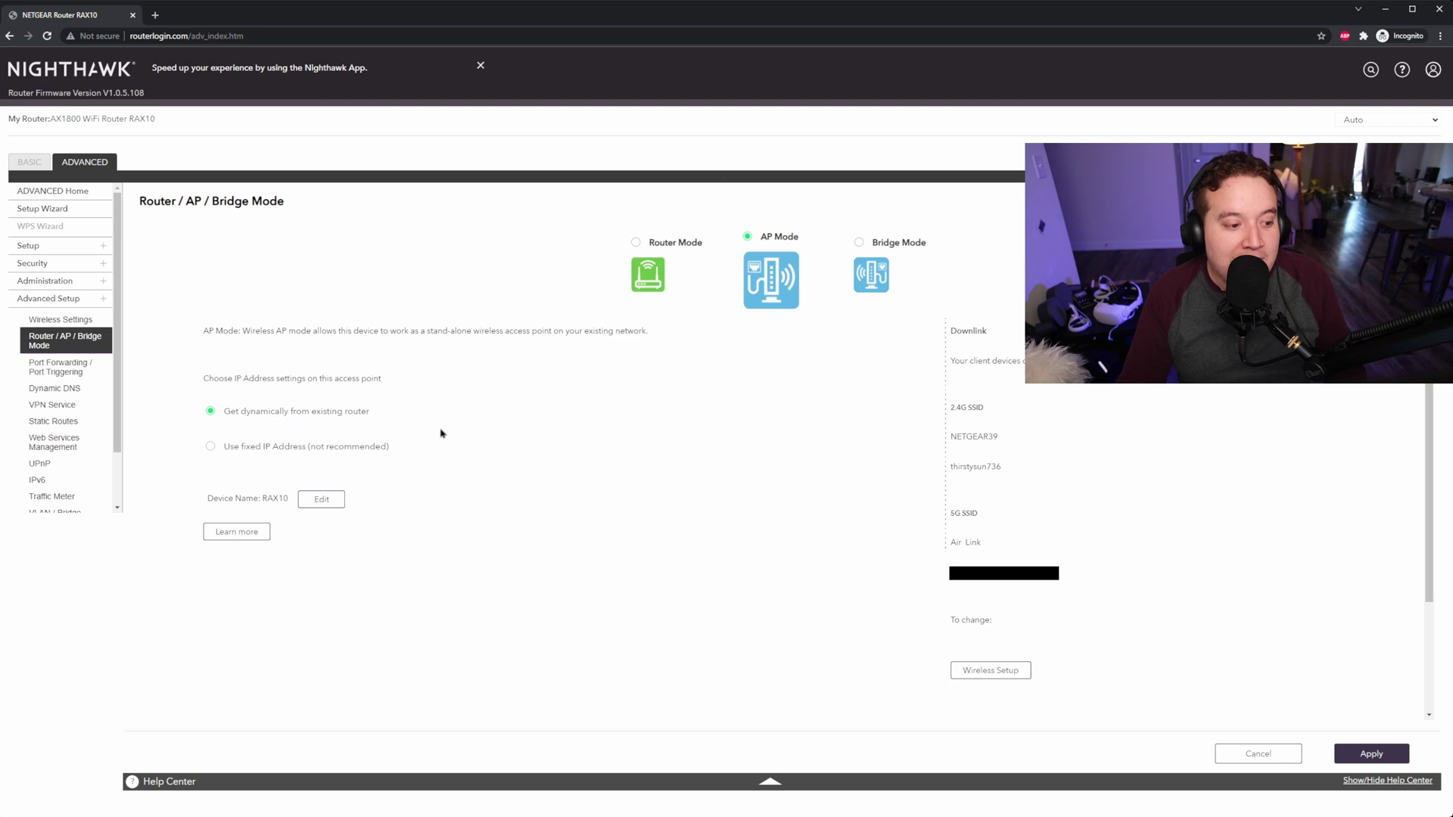
left_click(1376, 760)
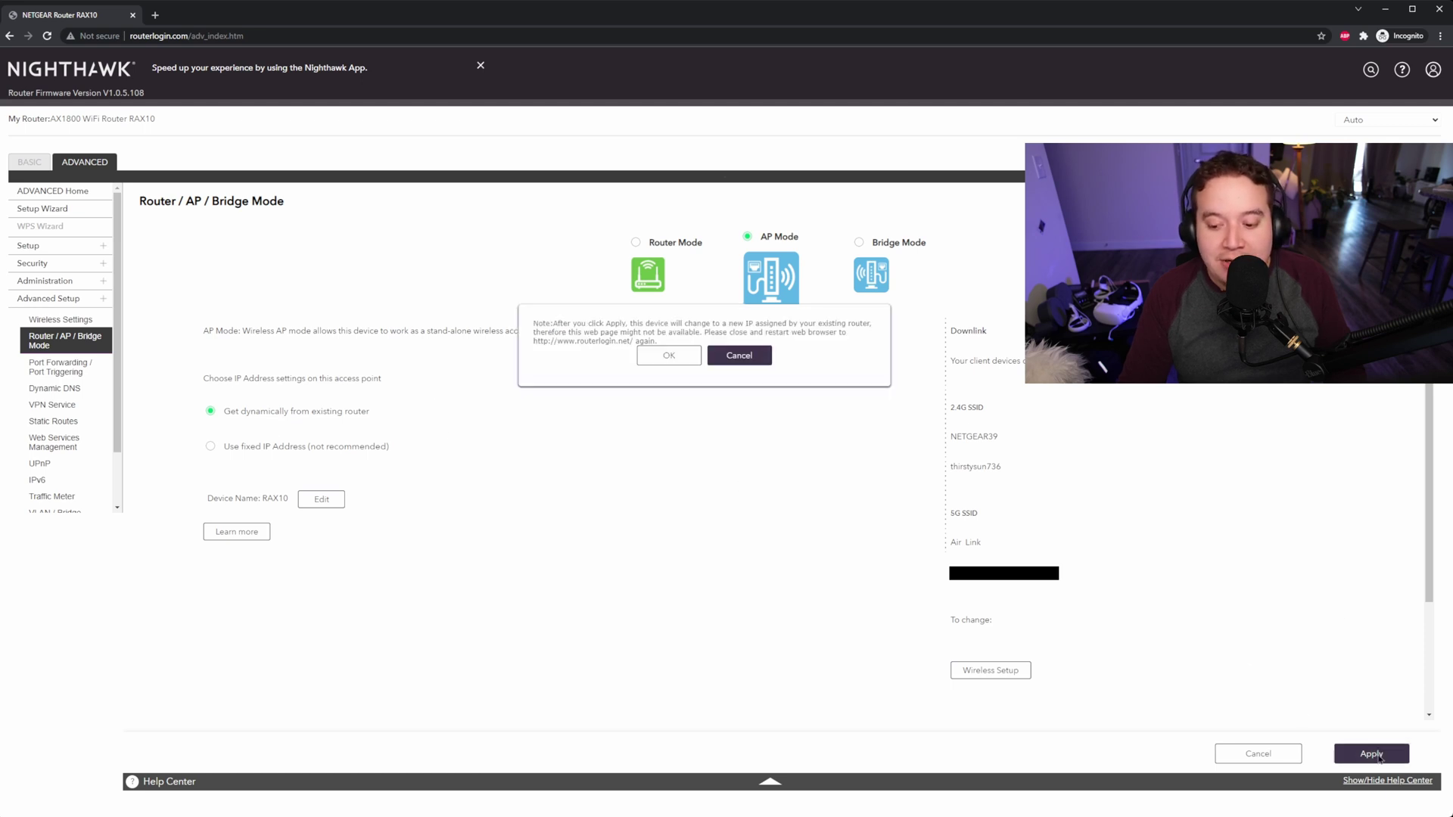
left_click(670, 358)
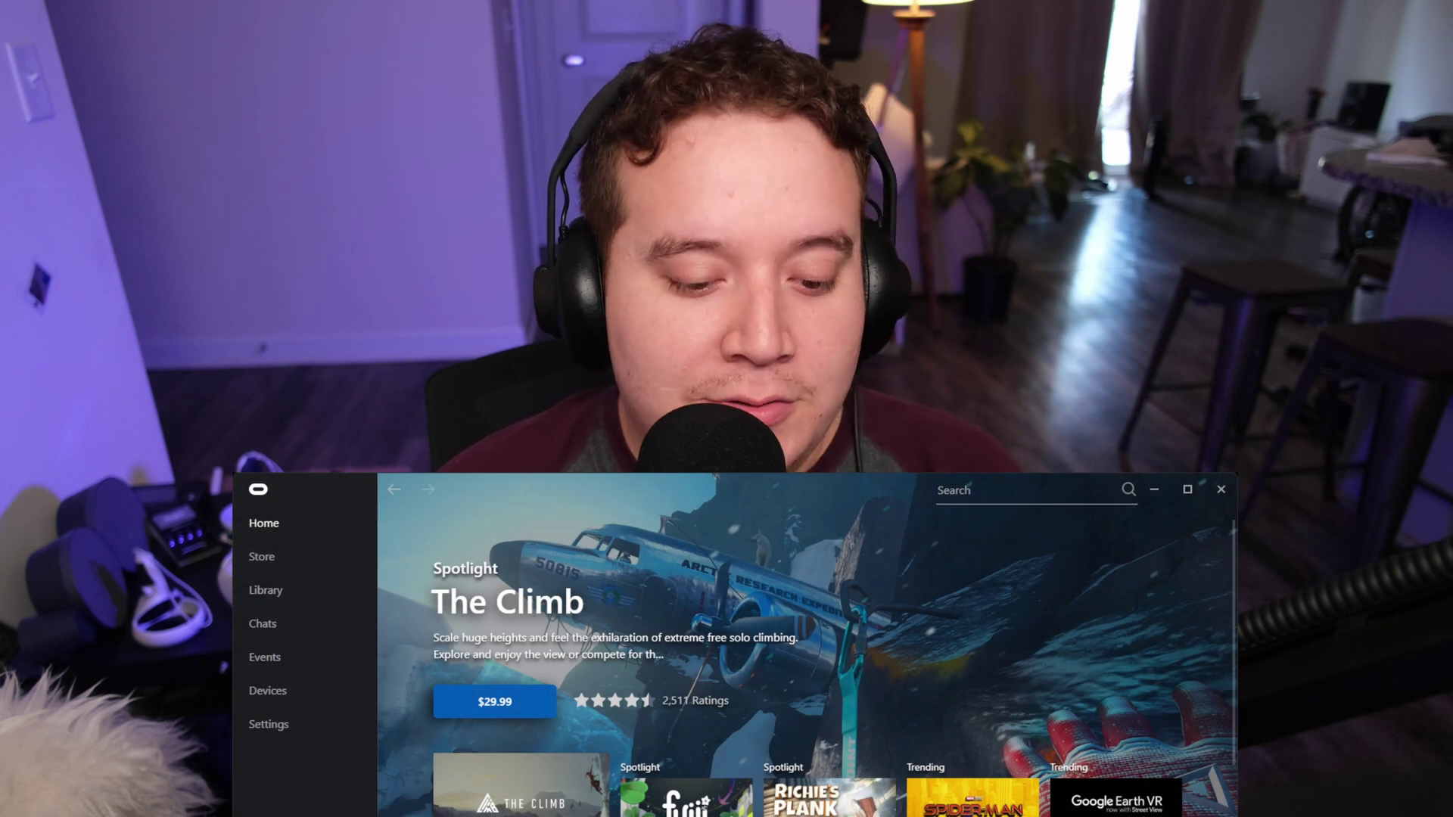
left_click(303, 720)
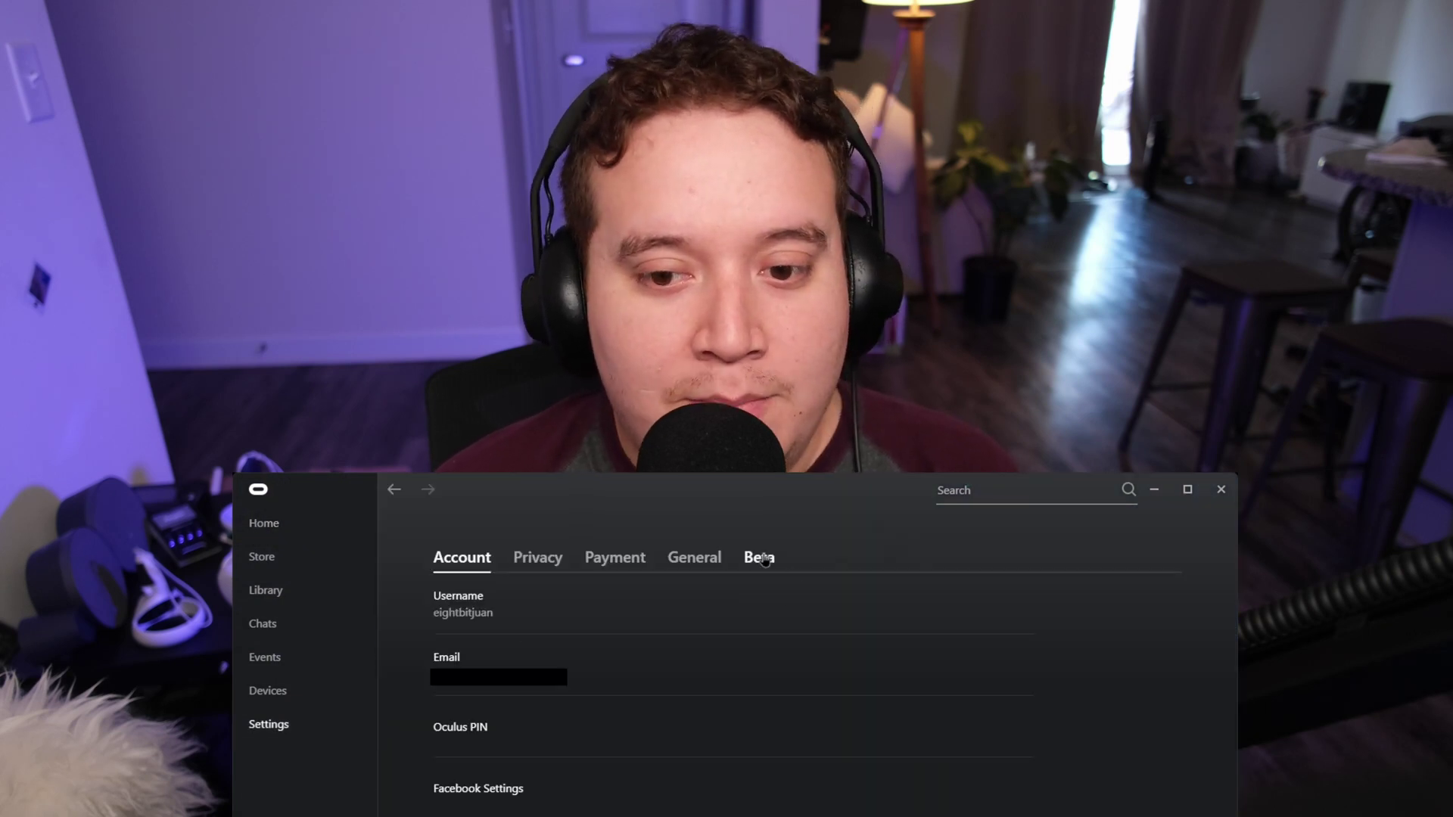
left_click(760, 558)
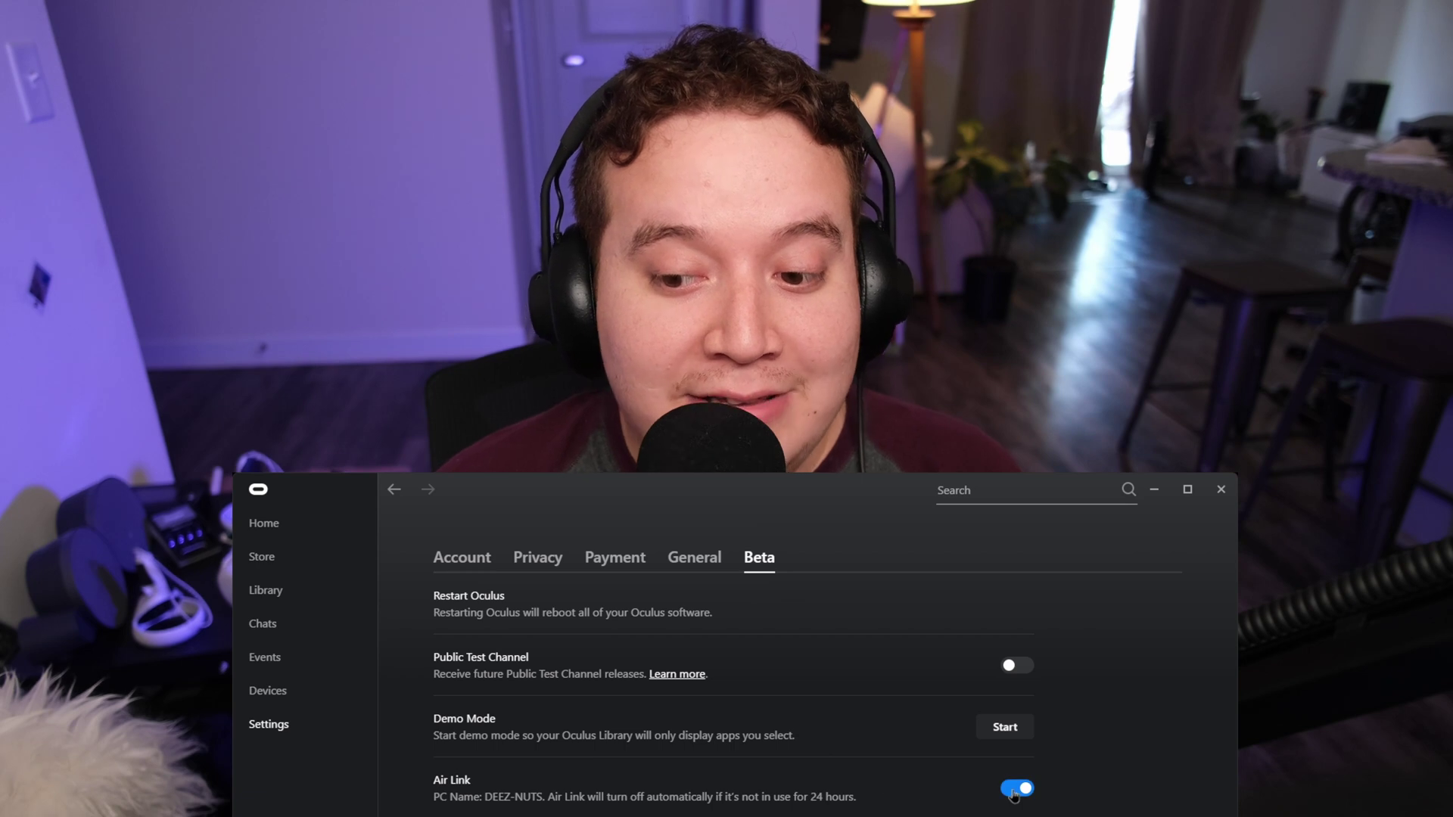